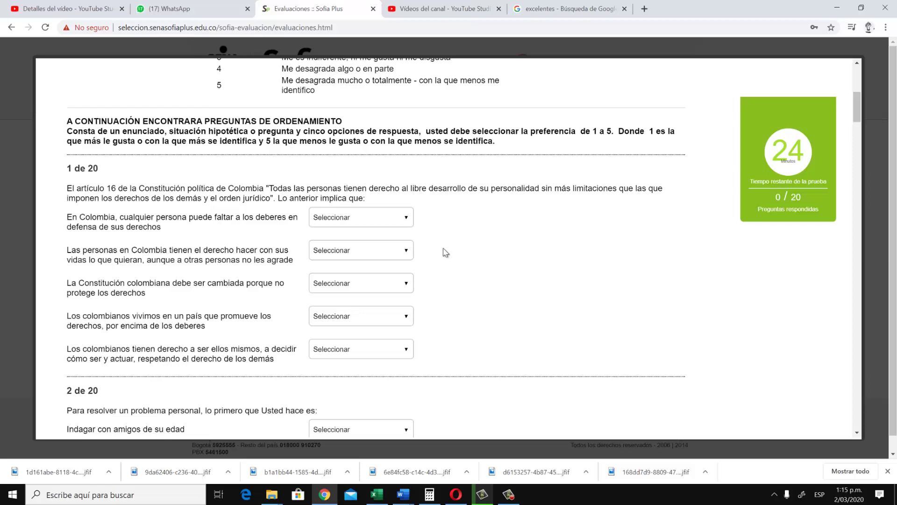
Step: Rank the five statements of question 1 as 3, 2, 4, 5 and 1, in the order listed
left_click(340, 351)
left_click(338, 369)
left_click(352, 217)
left_click(352, 249)
left_click(351, 251)
left_click(345, 269)
left_click(345, 283)
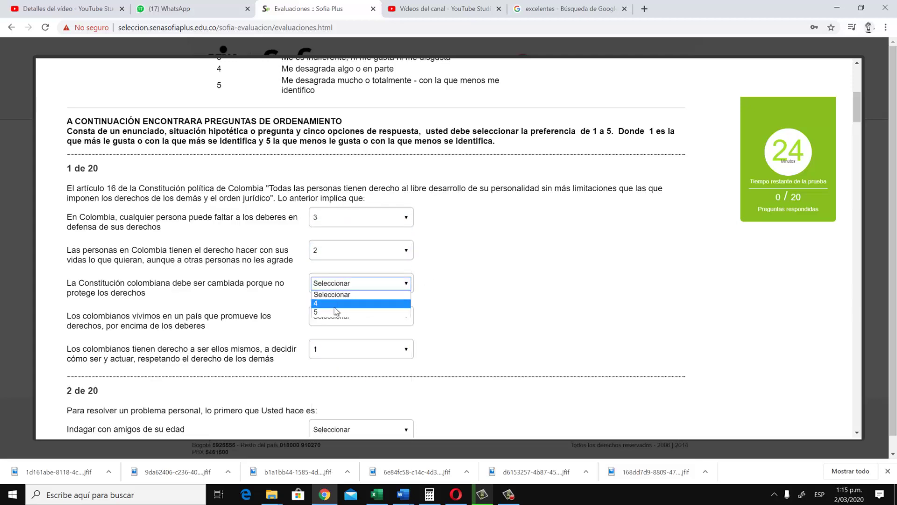
left_click(339, 306)
left_click(334, 315)
left_click(333, 335)
Step: Rank the question 2 options for resolving a personal problem as 2, 3, 4, 5 and 1, in the order listed
scroll(570, 247, "down", 5)
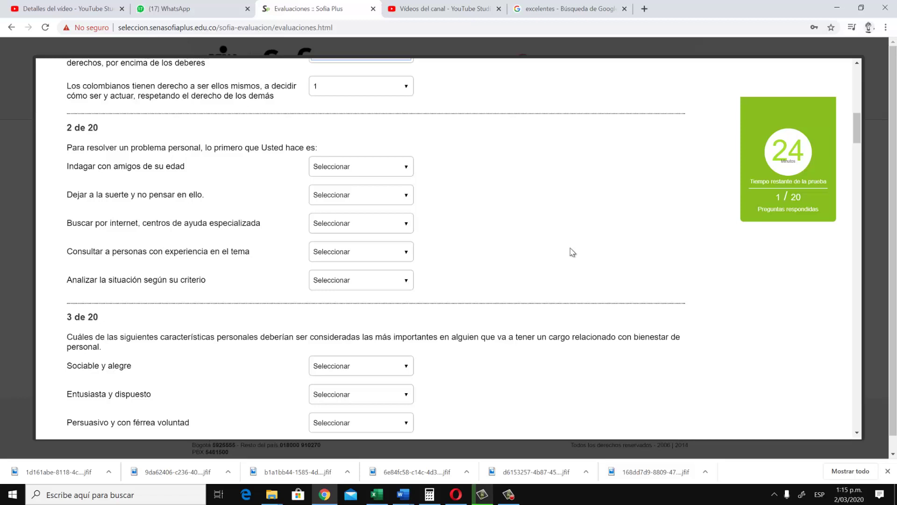
left_click(364, 286)
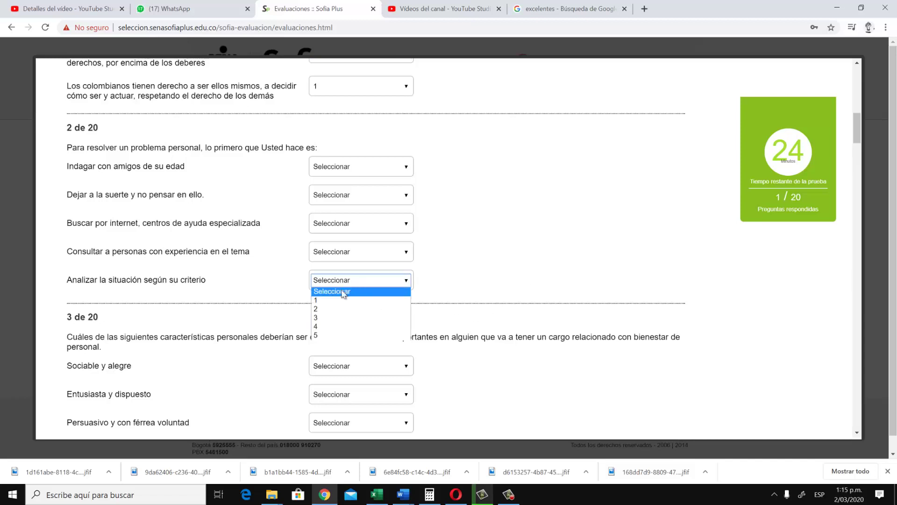
left_click(341, 300)
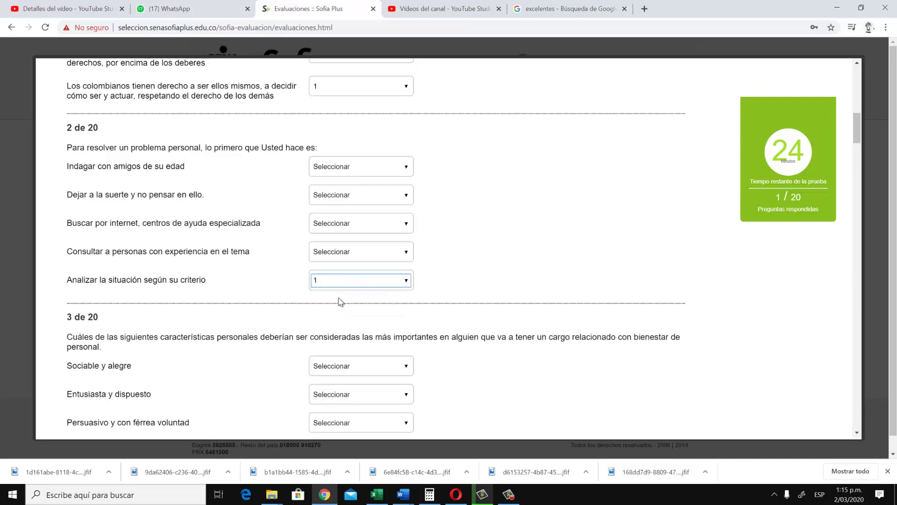
left_click(331, 173)
left_click(332, 194)
left_click(339, 199)
left_click(332, 232)
left_click(332, 224)
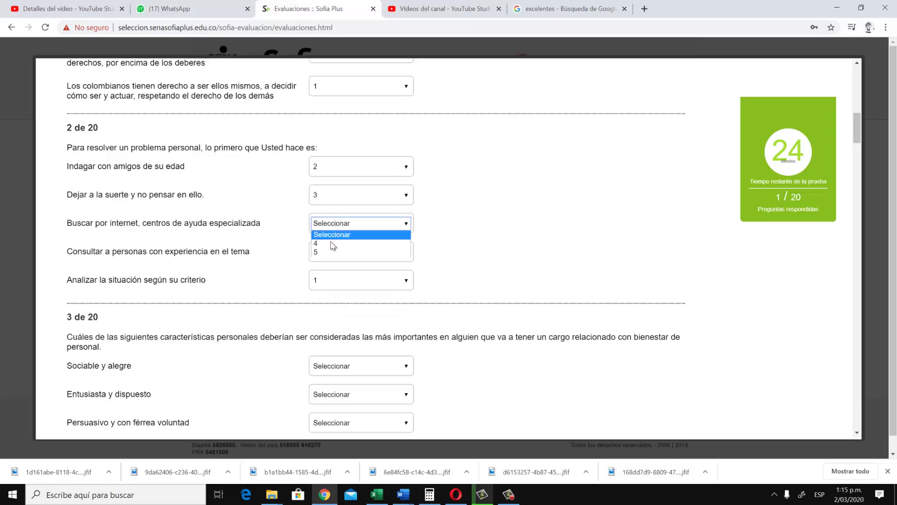
left_click(331, 252)
left_click(331, 253)
left_click(330, 270)
Step: Rank the personal characteristics in question 3 as 2, 3, 4, 5 and 1, in the order listed
scroll(445, 230, "down", 3)
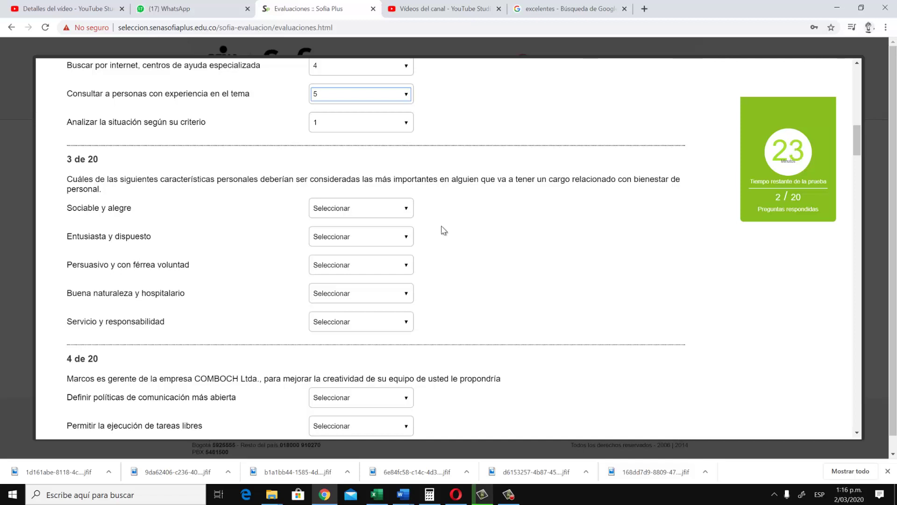
left_click(354, 322)
left_click(346, 345)
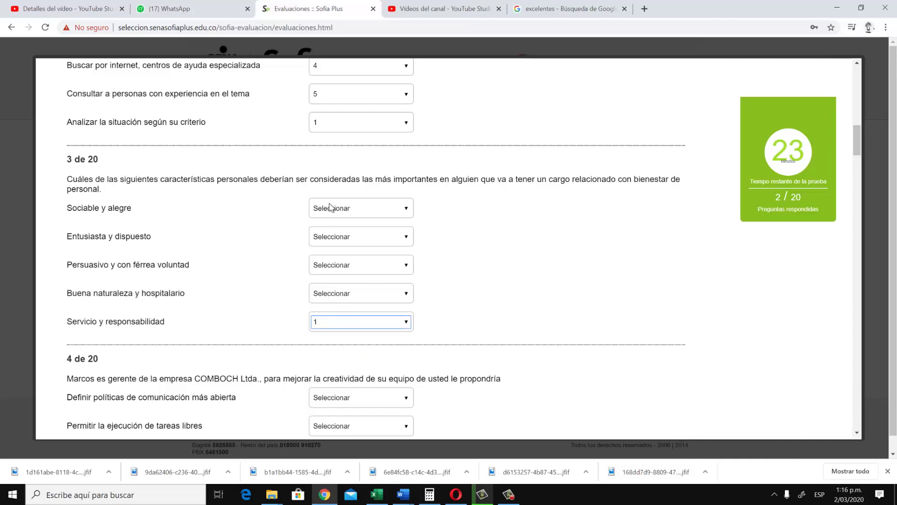
left_click(332, 208)
left_click(334, 236)
left_click(334, 236)
left_click(325, 273)
left_click(324, 269)
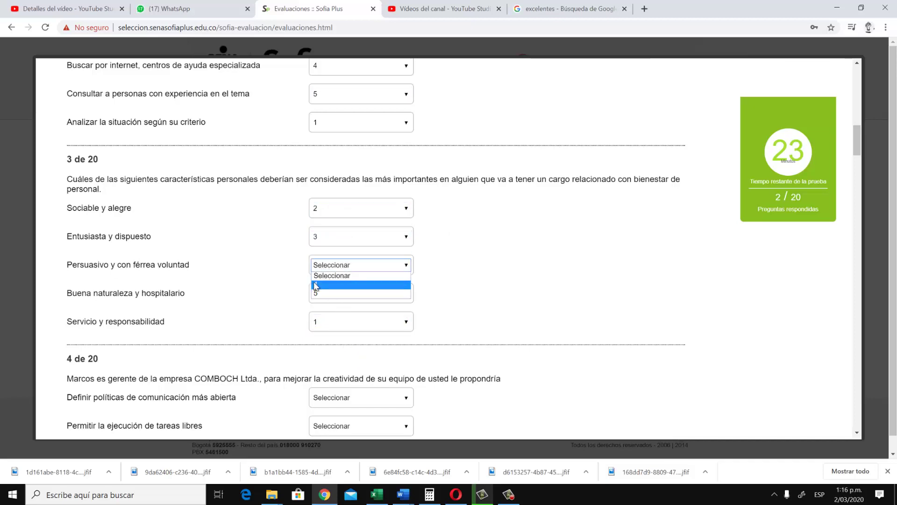
left_click(322, 293)
left_click(324, 294)
left_click(322, 313)
Step: Rank the question 4 proposals for improving team creativity as 2, 3, 1, 5 and 4, in the order listed
scroll(504, 267, "down", 5)
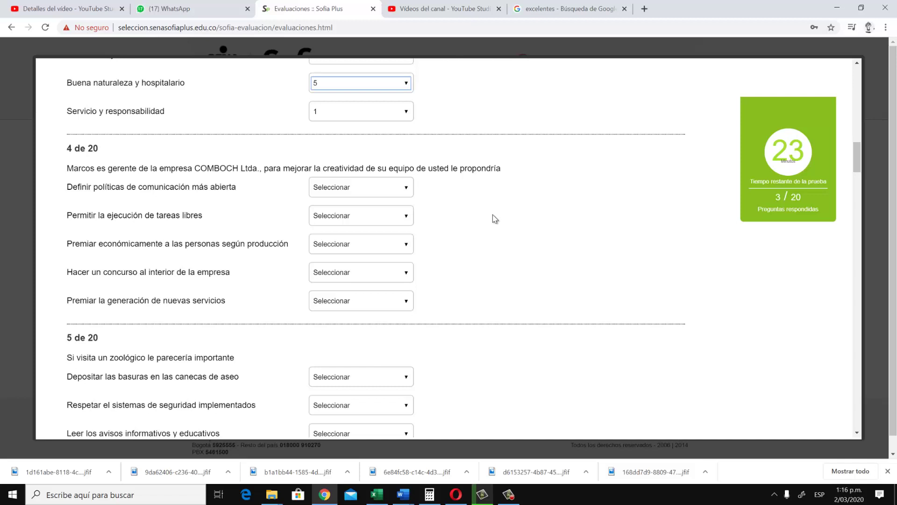
left_click(357, 249)
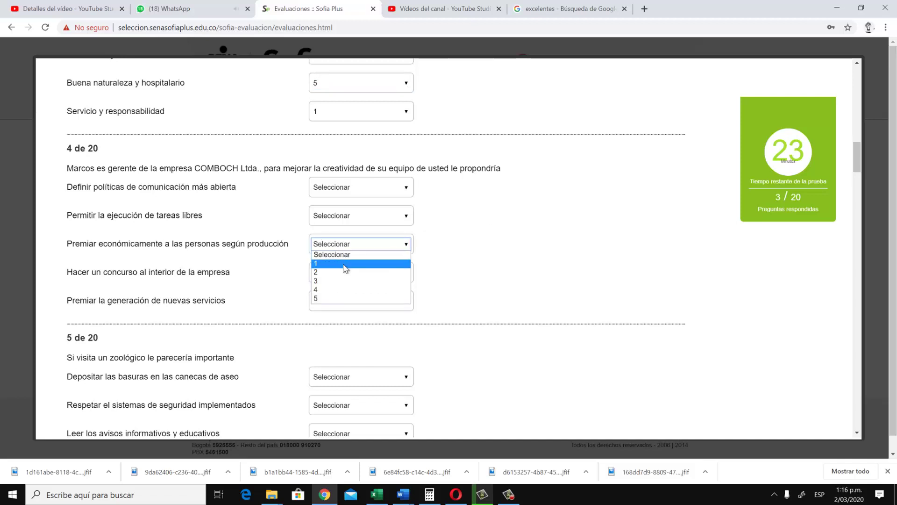
left_click(344, 262)
left_click(351, 189)
left_click(346, 206)
left_click(344, 215)
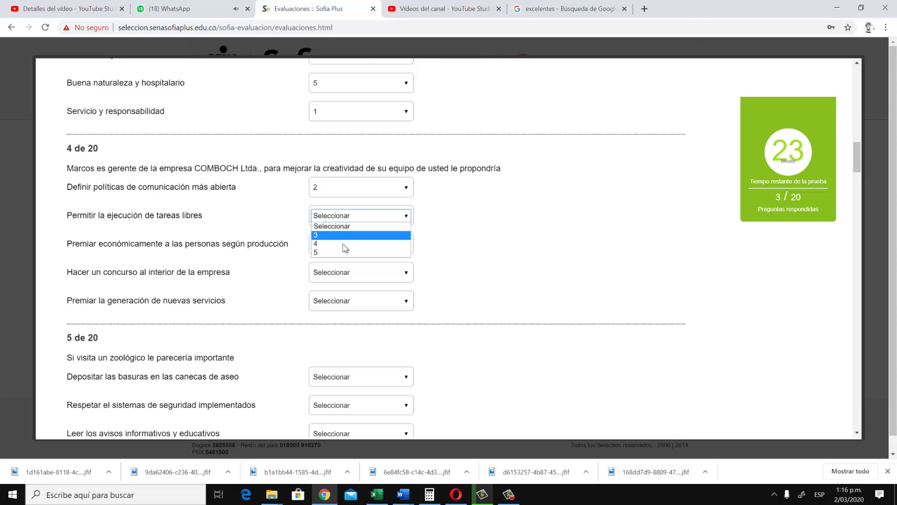
left_click(343, 235)
left_click(344, 275)
left_click(335, 302)
left_click(335, 304)
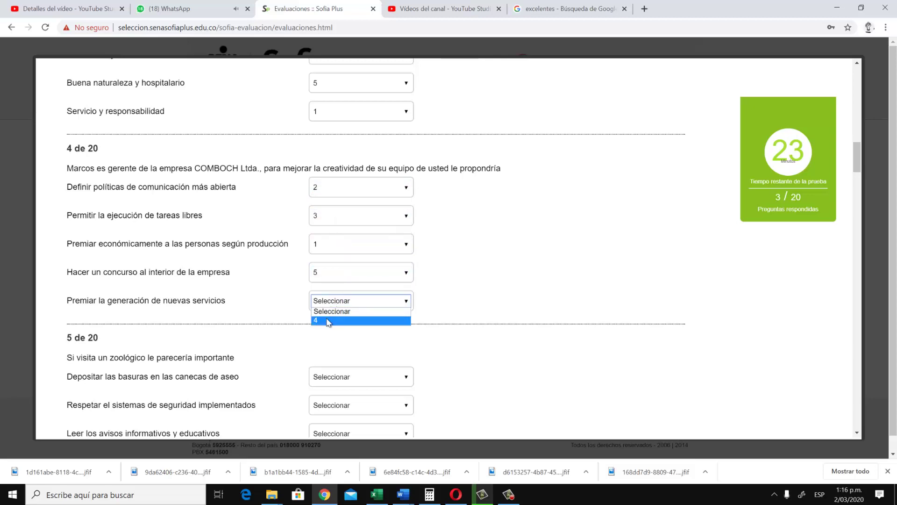
left_click(329, 325)
Step: Rank the zoo-visit priorities in question 5 as 3, 2, 1, 5 and 4, in the order listed
scroll(393, 276, "down", 3)
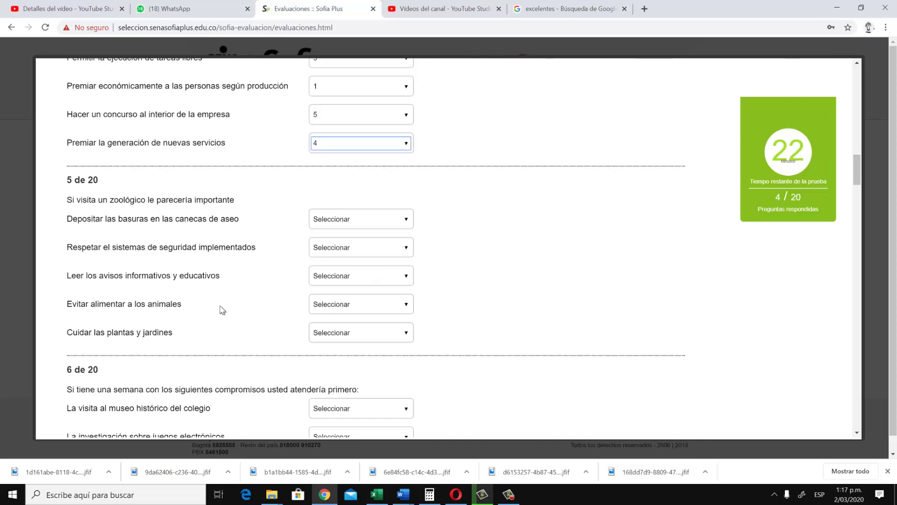
left_click(327, 273)
left_click(331, 301)
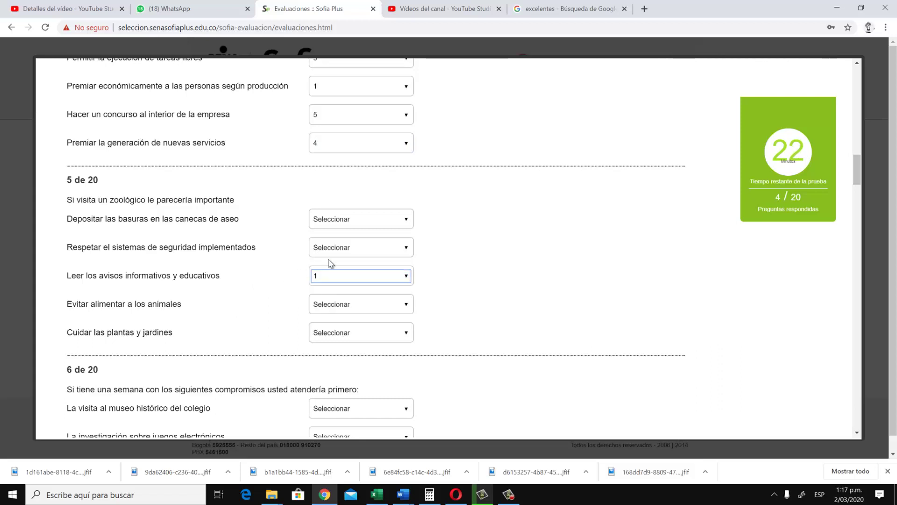
left_click(331, 250)
left_click(329, 276)
left_click(332, 221)
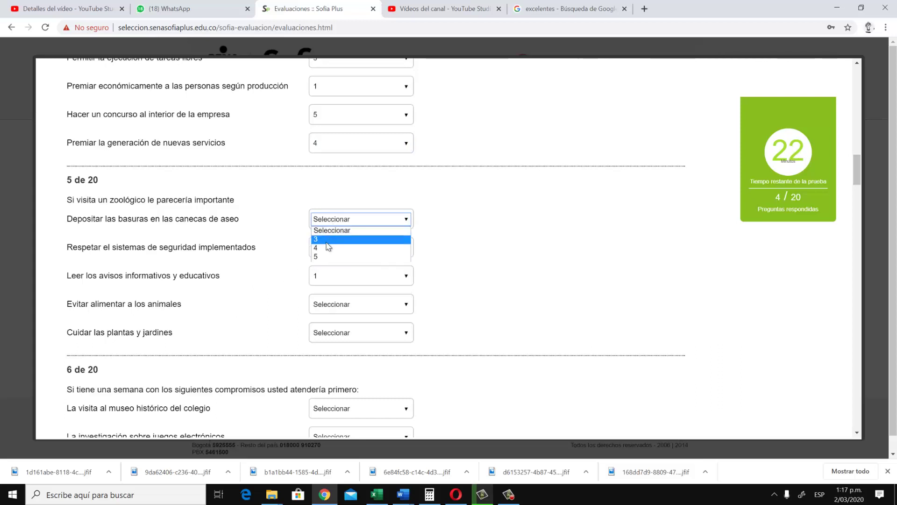
left_click(328, 248)
left_click(330, 306)
left_click(319, 333)
left_click(319, 333)
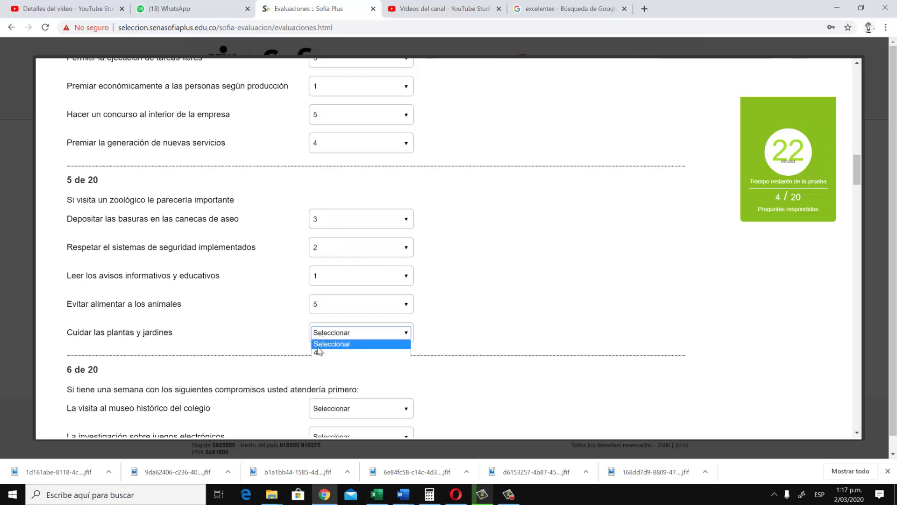
left_click(320, 356)
Step: Rank the weekly commitments in question 6 as 2, 3, 4, 1 and 5, in the order listed
scroll(452, 279, "down", 3)
scroll(429, 283, "down", 1)
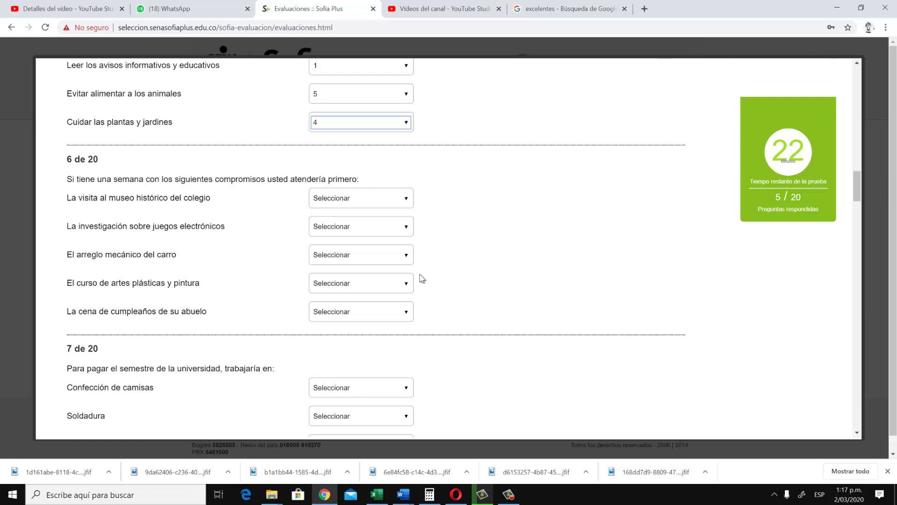
left_click(327, 286)
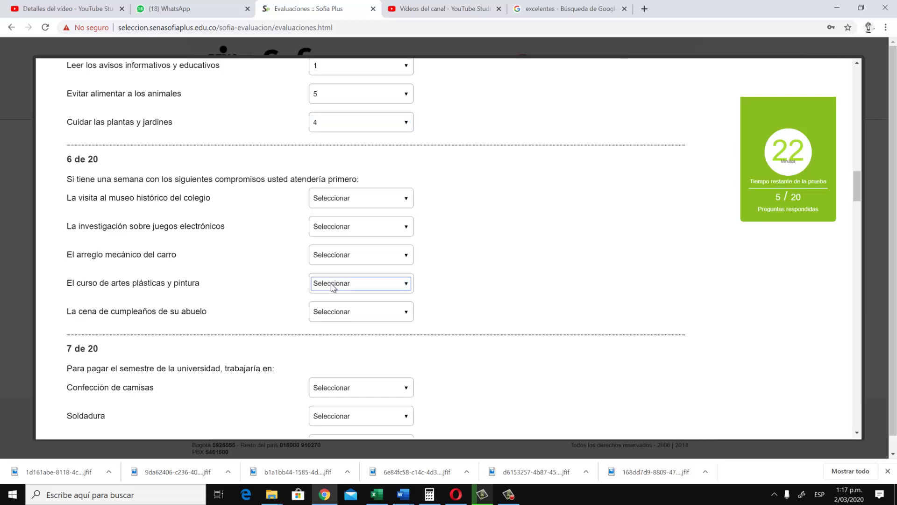
left_click(327, 302)
left_click(336, 198)
left_click(334, 215)
left_click(336, 226)
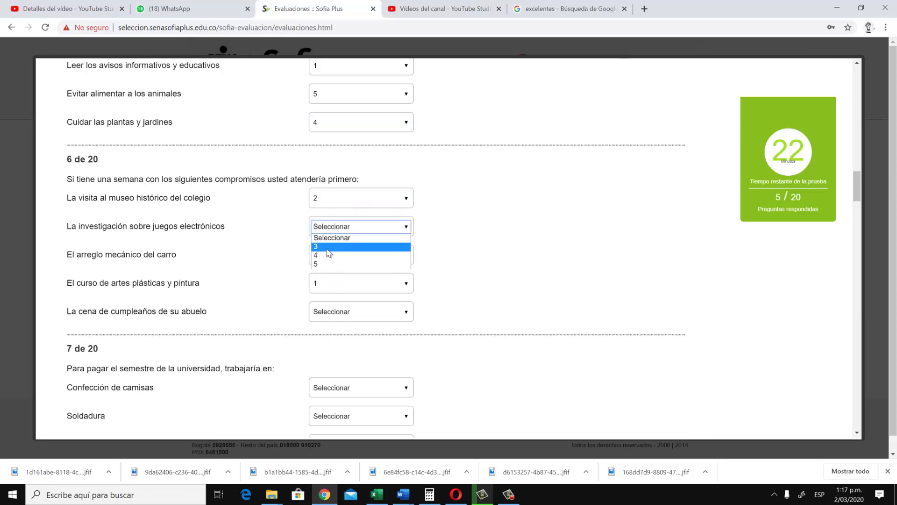
left_click(334, 247)
left_click(329, 256)
left_click(331, 256)
left_click(328, 276)
left_click(327, 311)
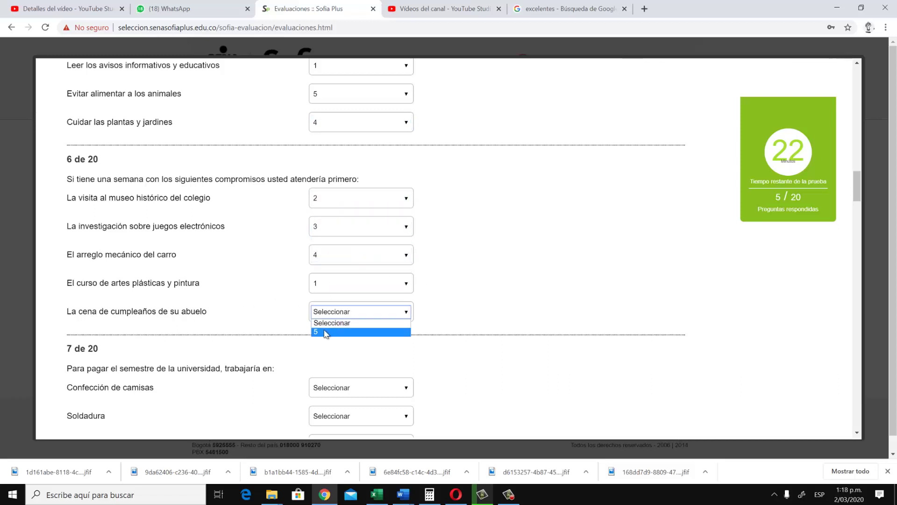
left_click(327, 331)
Step: Rank the jobs for paying university tuition in question 7 as 2, 3, 4, 1 and 5, in the order listed
scroll(397, 302, "down", 4)
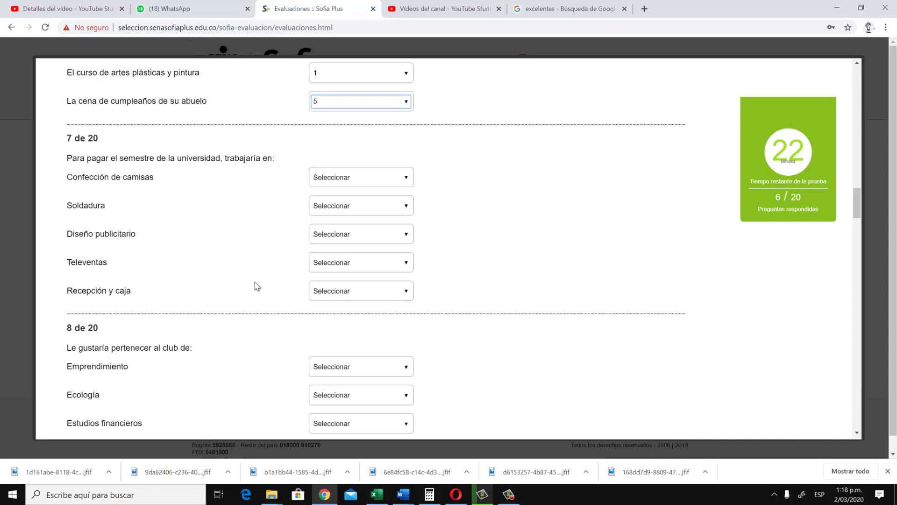
left_click(323, 267)
left_click(324, 283)
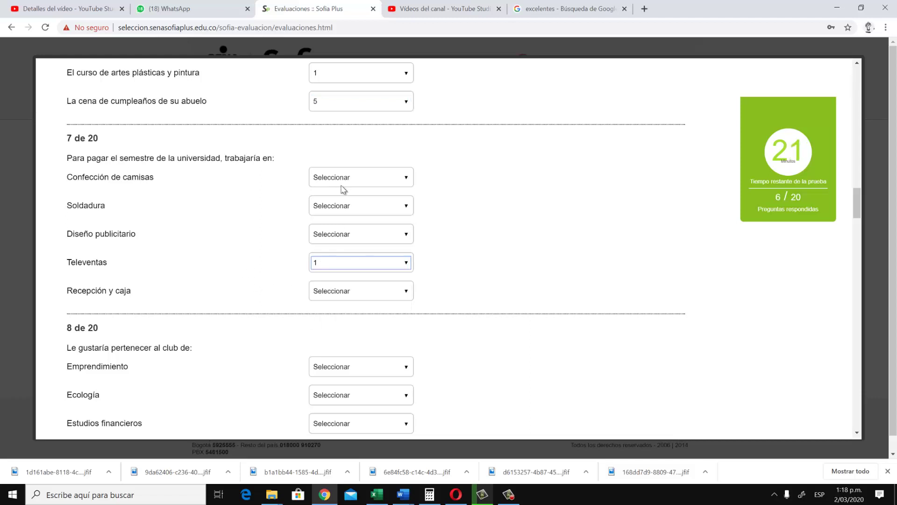
left_click(342, 185)
left_click(340, 197)
left_click(339, 206)
left_click(339, 226)
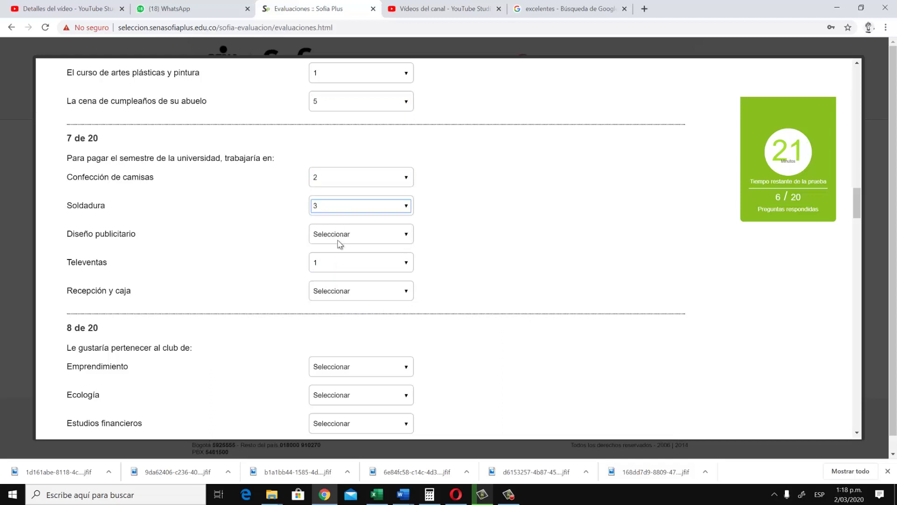
left_click(338, 234)
left_click(338, 253)
left_click(339, 290)
left_click(332, 310)
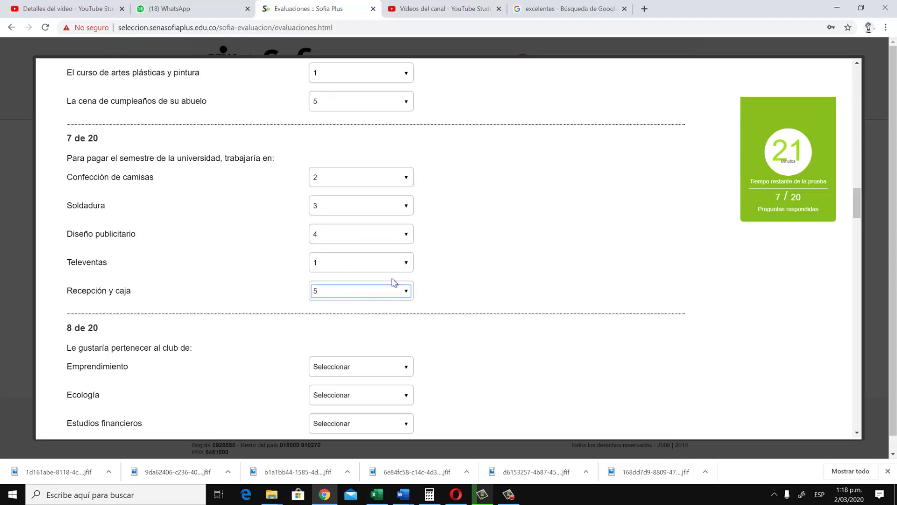
Step: Rank the clubs in question 8 from 1 to 5 in the order listed, starting with Emprendimiento as 1
scroll(474, 256, "down", 4)
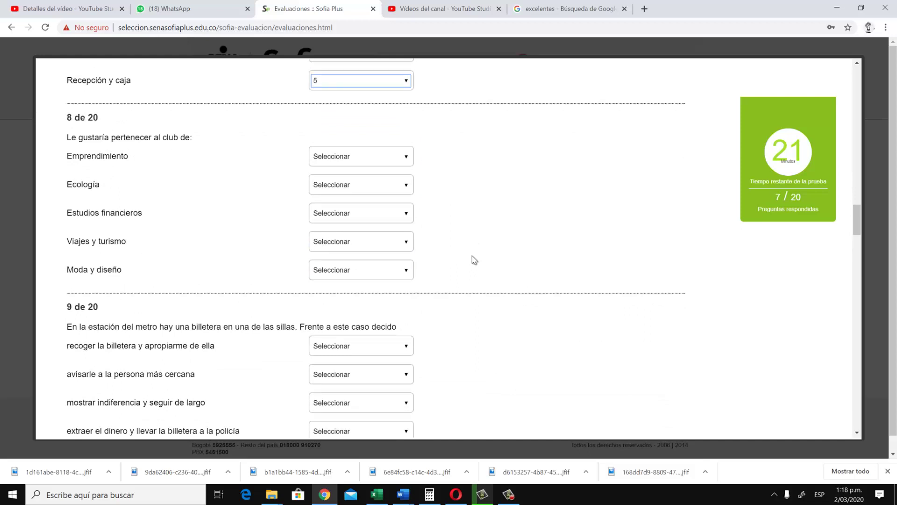
left_click(341, 157)
left_click(336, 180)
left_click(336, 184)
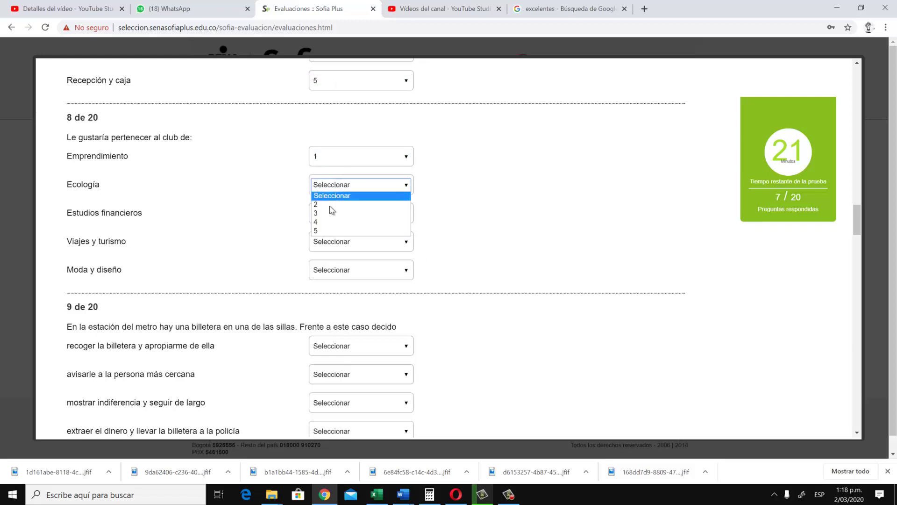
left_click(333, 203)
left_click(333, 213)
left_click(330, 233)
left_click(327, 241)
left_click(325, 252)
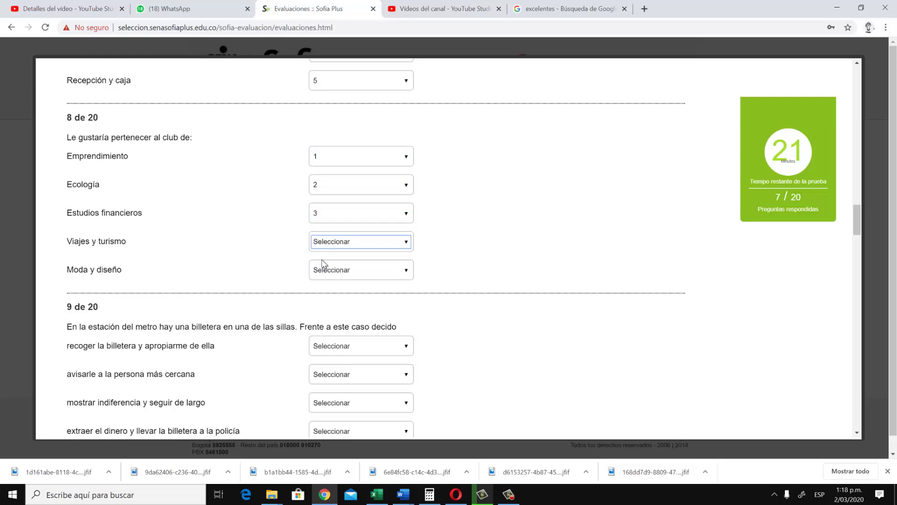
left_click(332, 241)
left_click(321, 262)
left_click(327, 270)
left_click(322, 288)
Step: Rank the reactions to the found wallet in question 9 as 2, 3, 4, 5 and 1, in the order listed
scroll(368, 279, "down", 1)
scroll(369, 279, "down", 1)
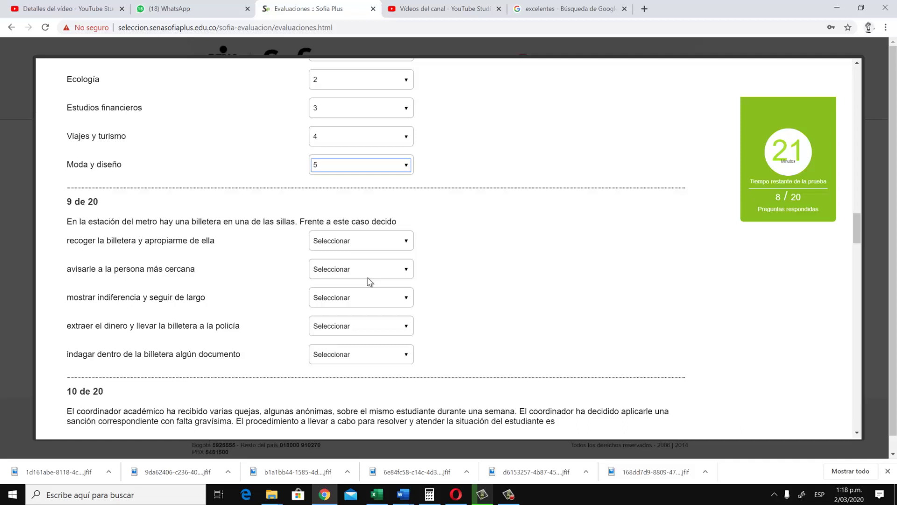
left_click(351, 358)
left_click(334, 373)
left_click(351, 245)
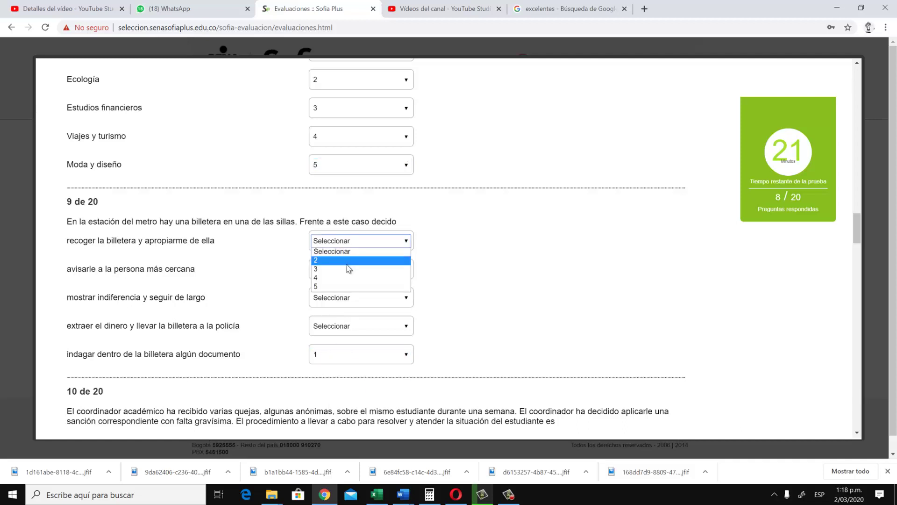
left_click(348, 260)
left_click(348, 268)
left_click(348, 297)
left_click(348, 297)
left_click(341, 334)
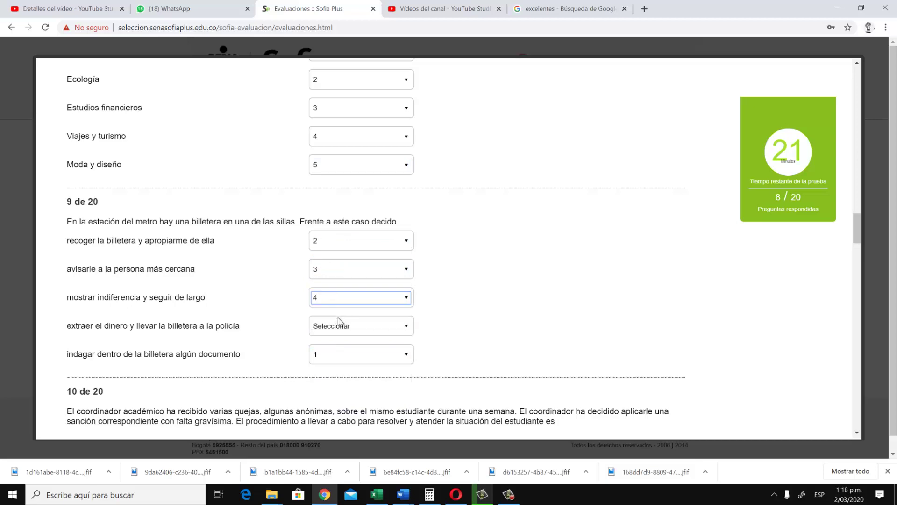
left_click(340, 322)
left_click(357, 346)
Step: Rank the procedures in question 10, giving the first 2, the second 3, the fourth 1, and the other two the remaining ranks 4 and 5
scroll(428, 290, "down", 6)
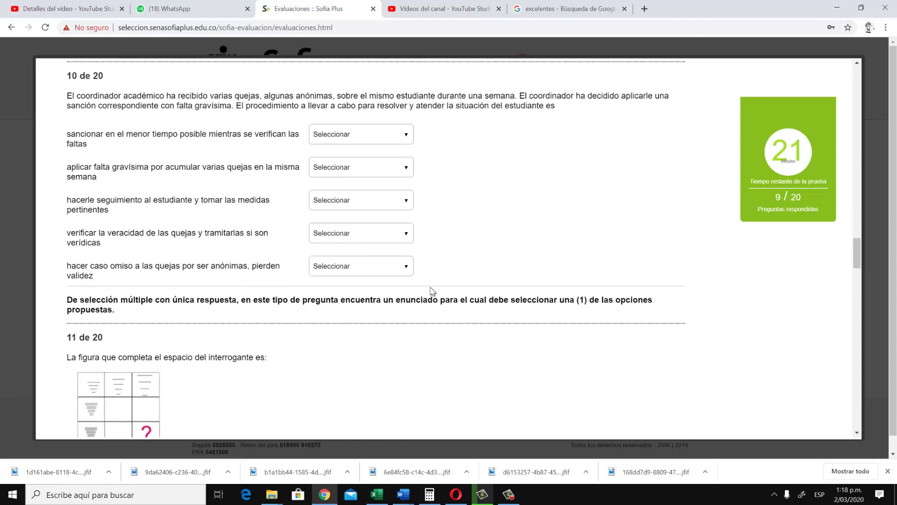
scroll(430, 290, "up", 1)
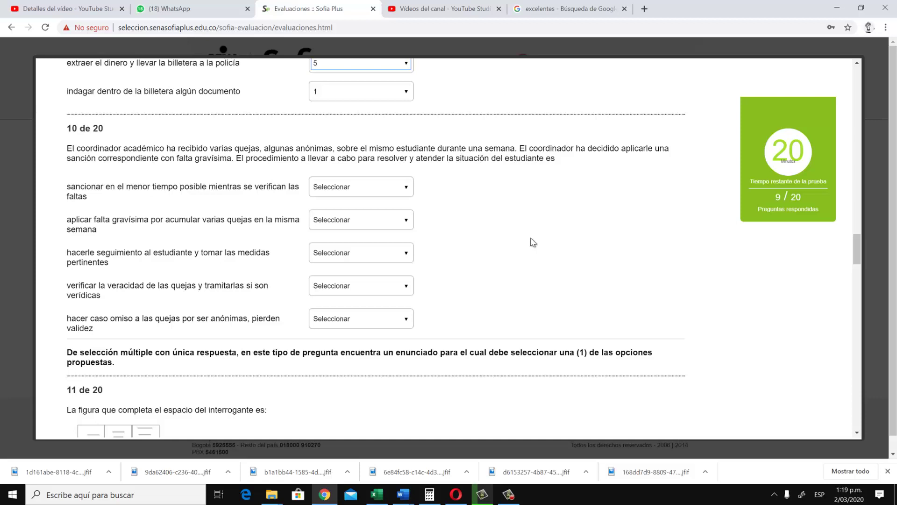
left_click(340, 293)
left_click(340, 305)
left_click(337, 195)
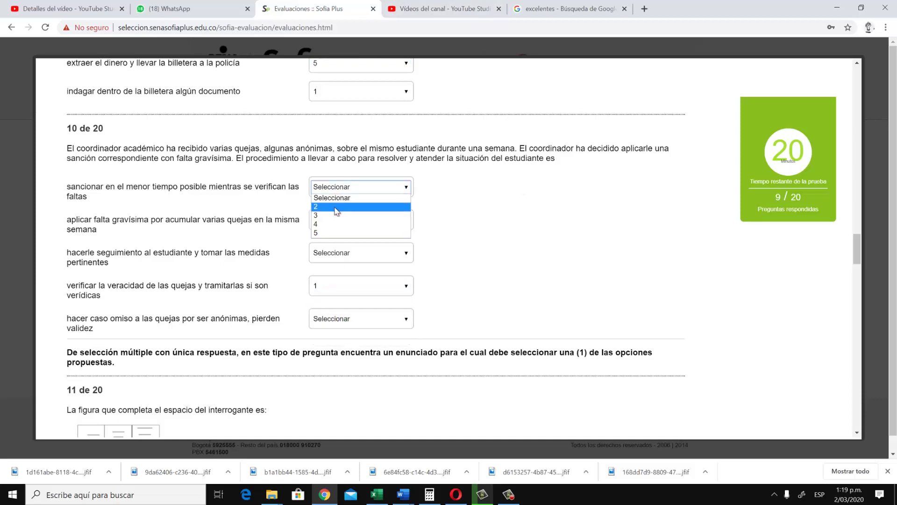
left_click(340, 218)
left_click(340, 224)
left_click(341, 253)
left_click(343, 254)
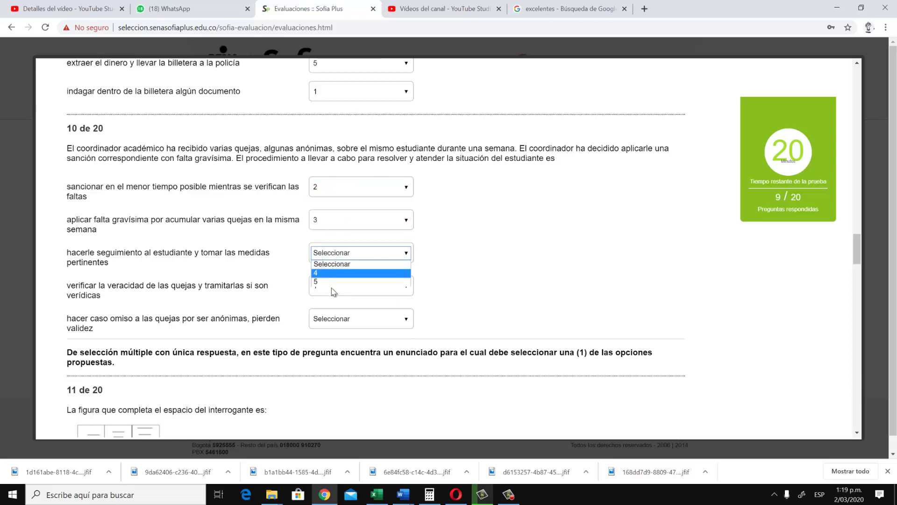
left_click(330, 292)
left_click(338, 319)
left_click(323, 334)
Step: Answer question 11 about the missing figure with option D and go on to question 12
scroll(572, 299, "down", 5)
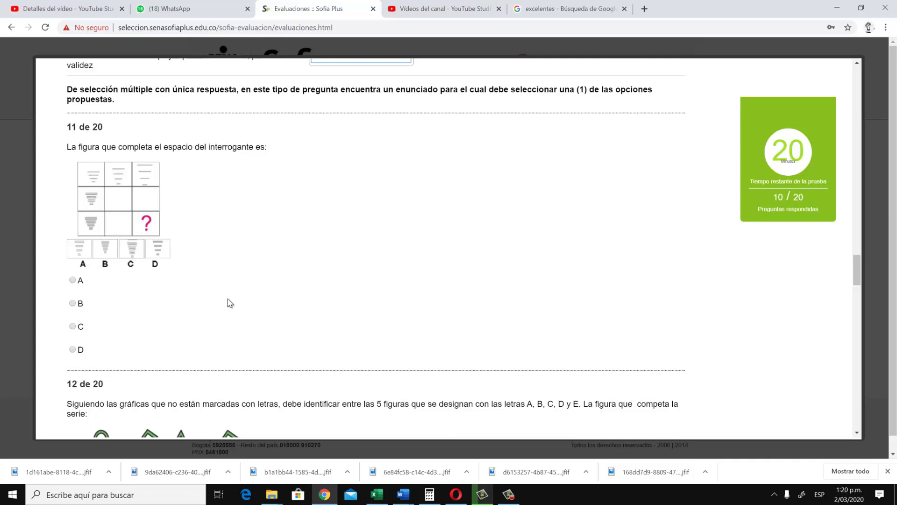
left_click(73, 349)
scroll(406, 267, "down", 2)
scroll(406, 267, "down", 3)
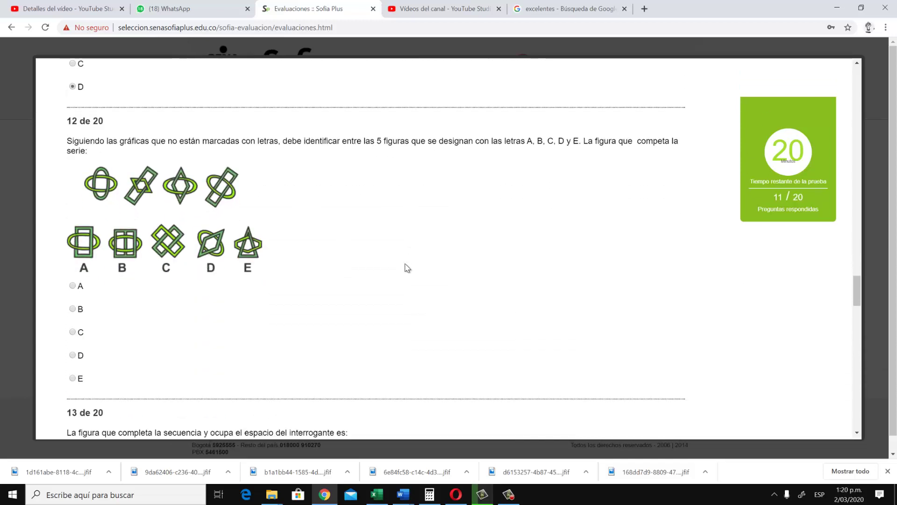
scroll(407, 267, "down", 1)
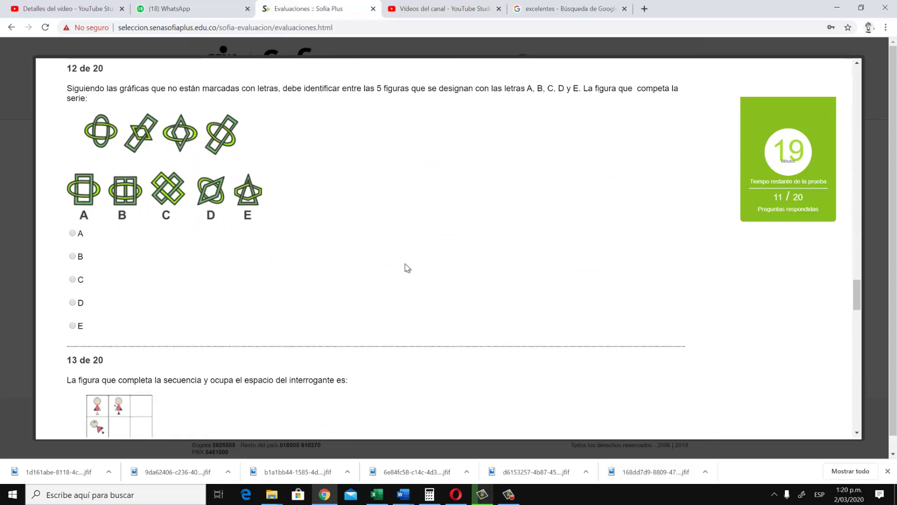